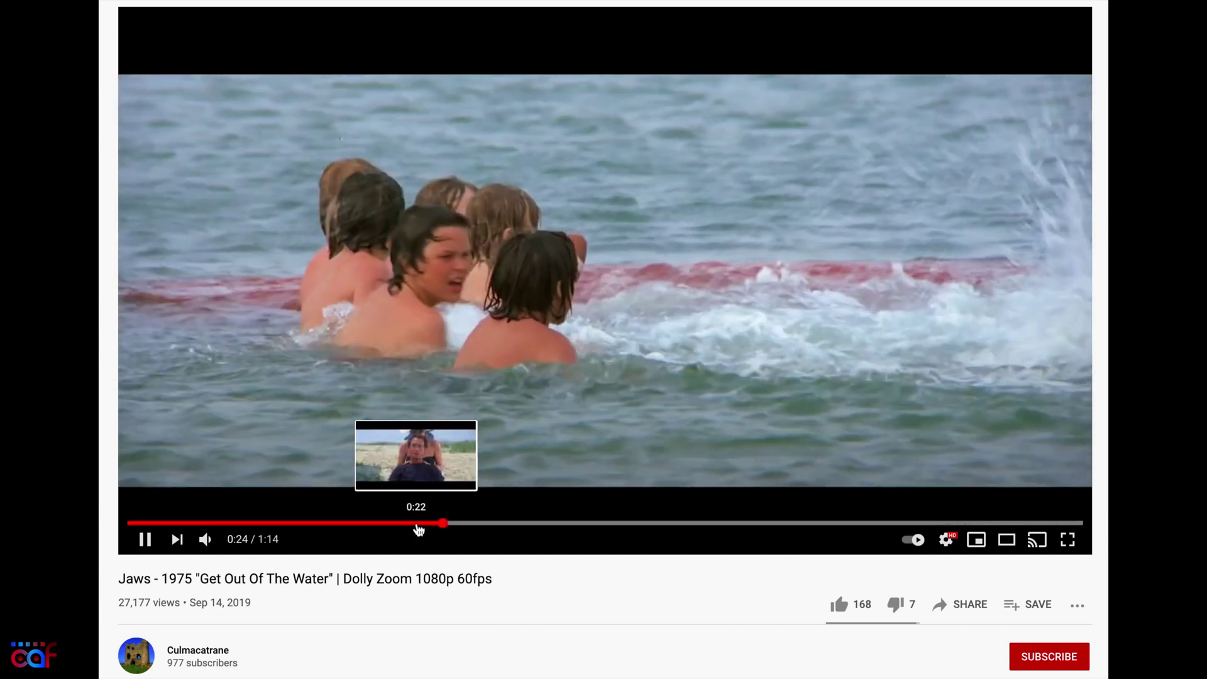
# Step: Seek the Jaws clip back to 0:23 and pause on the beach close-up
pyautogui.click(406, 527)
pyautogui.click(143, 540)
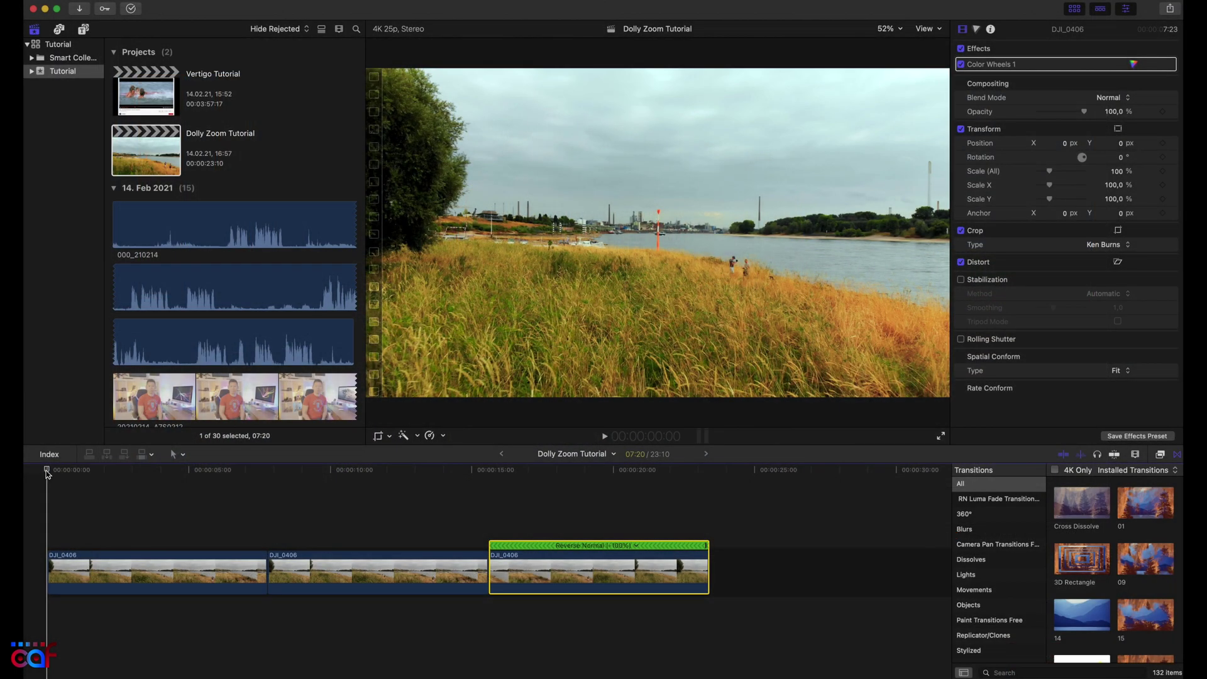
# Step: Skim the drone clips, return to the timeline start, and select the second DJI_0406 clip
pyautogui.moveTo(46, 474)
pyautogui.mouseDown()
pyautogui.moveTo(390, 538)
pyautogui.moveTo(689, 560)
pyautogui.mouseUp()
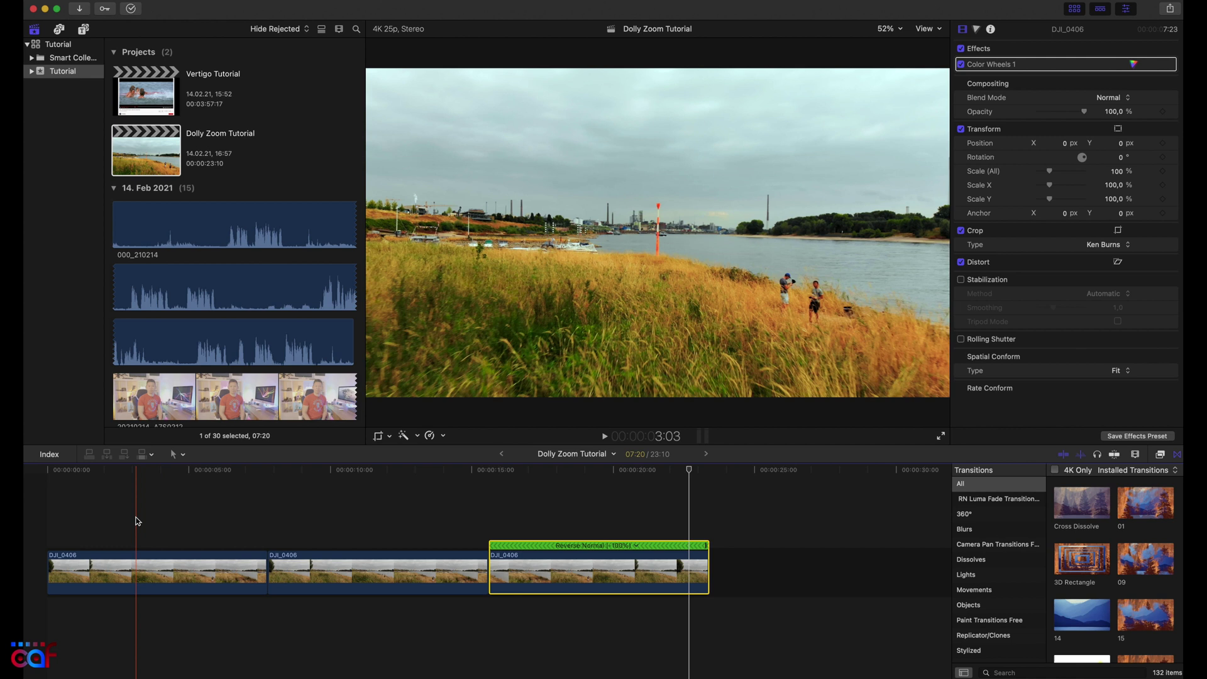
pyautogui.click(44, 493)
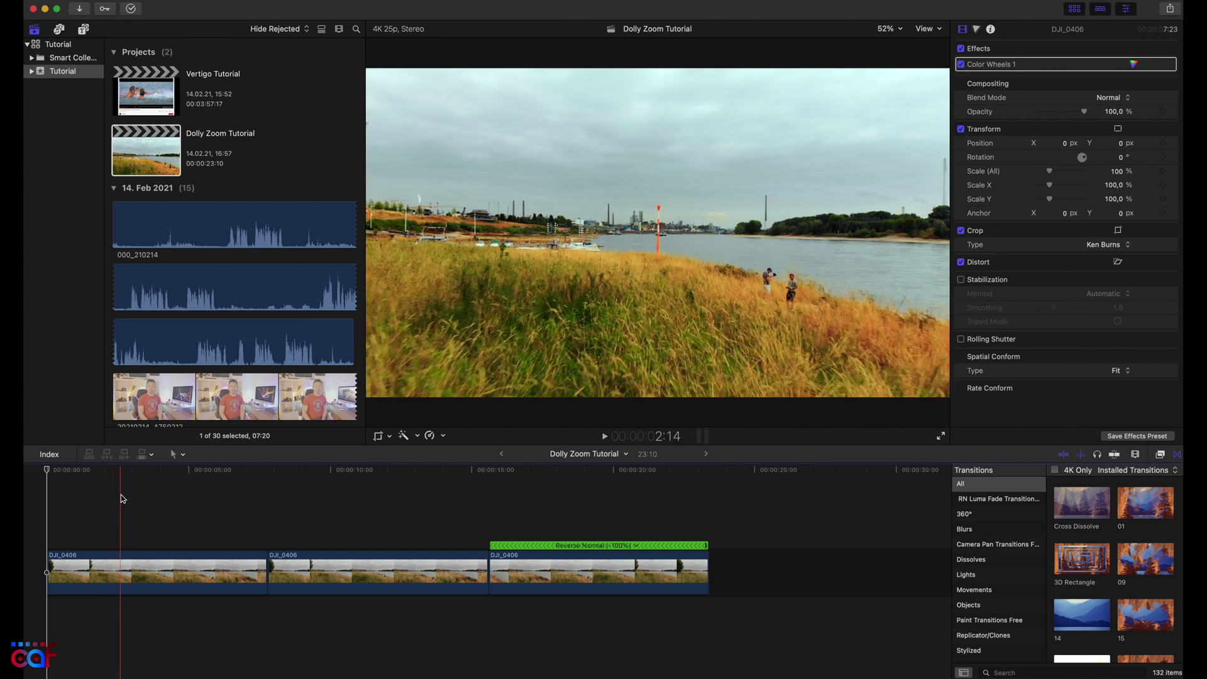
pyautogui.click(366, 568)
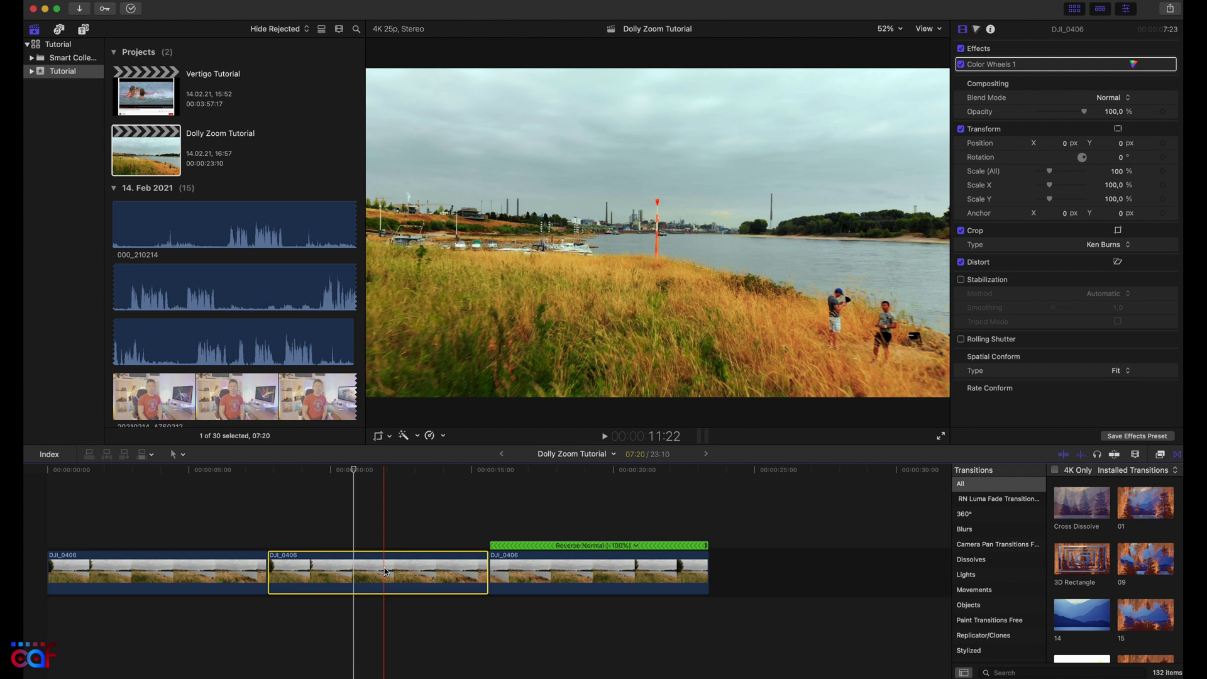
# Step: Add a swapped Ken Burns crop whose Start frame is a smaller region centred on the river
pyautogui.click(379, 435)
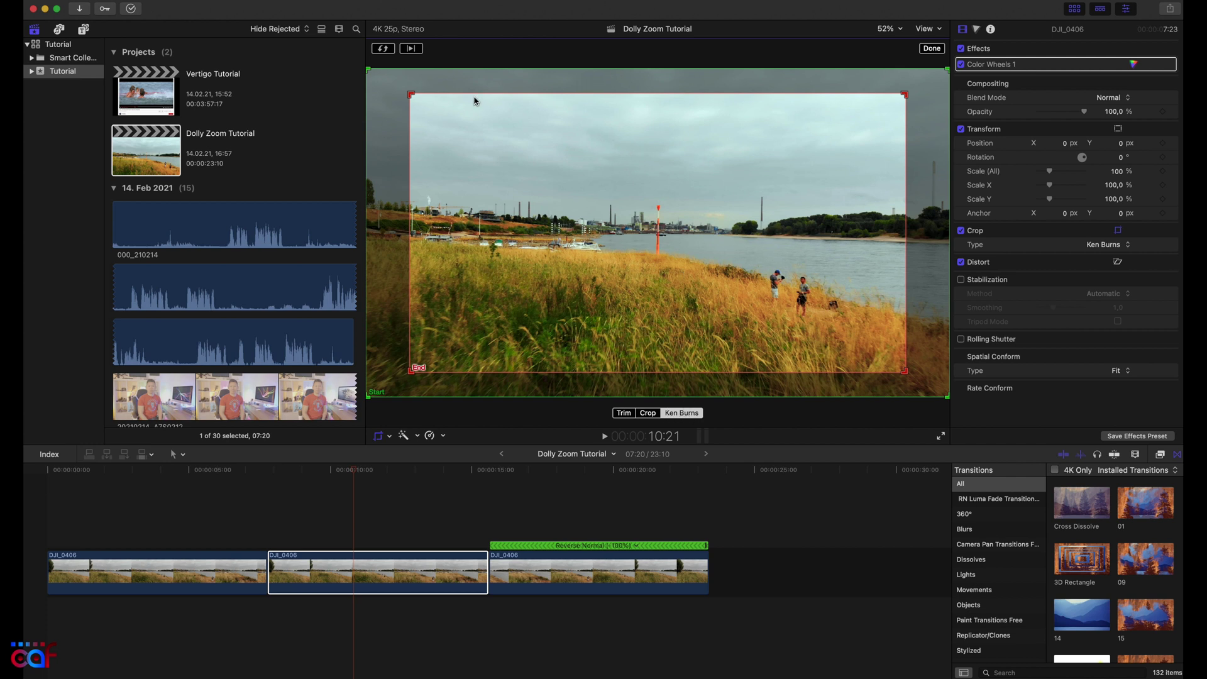
pyautogui.click(384, 49)
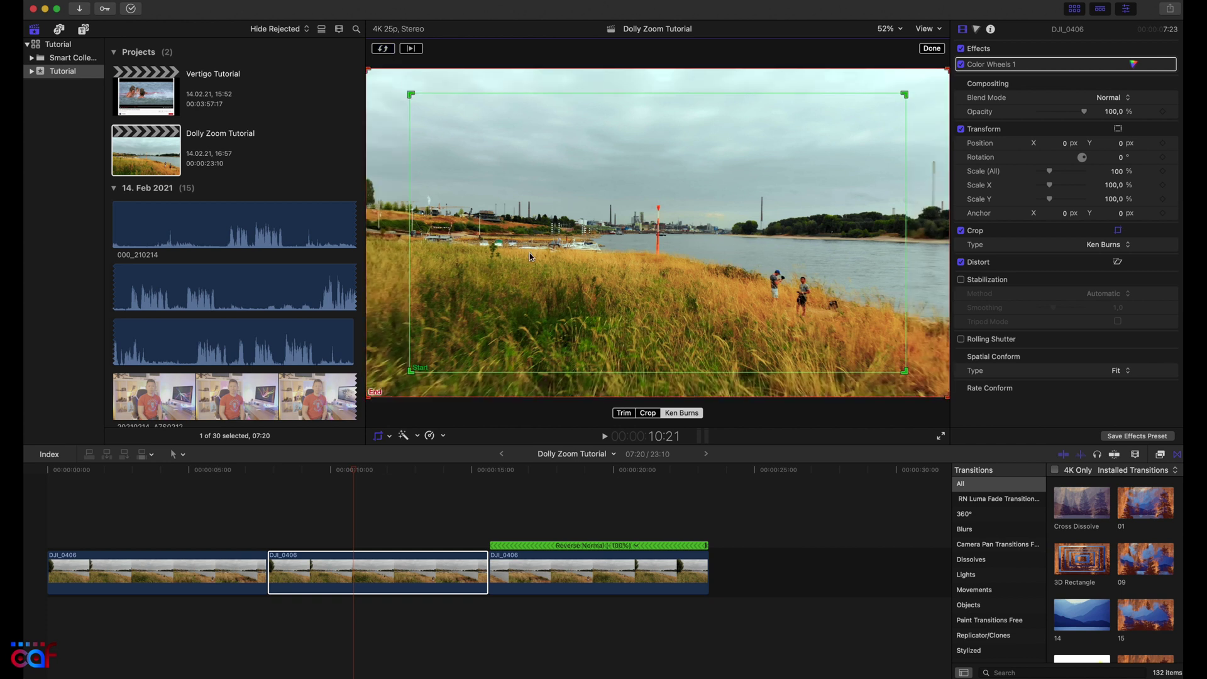
pyautogui.moveTo(411, 370)
pyautogui.mouseDown()
pyautogui.moveTo(540, 283)
pyautogui.moveTo(638, 270)
pyautogui.mouseUp()
pyautogui.moveTo(774, 176); pyautogui.dragTo(657, 230)
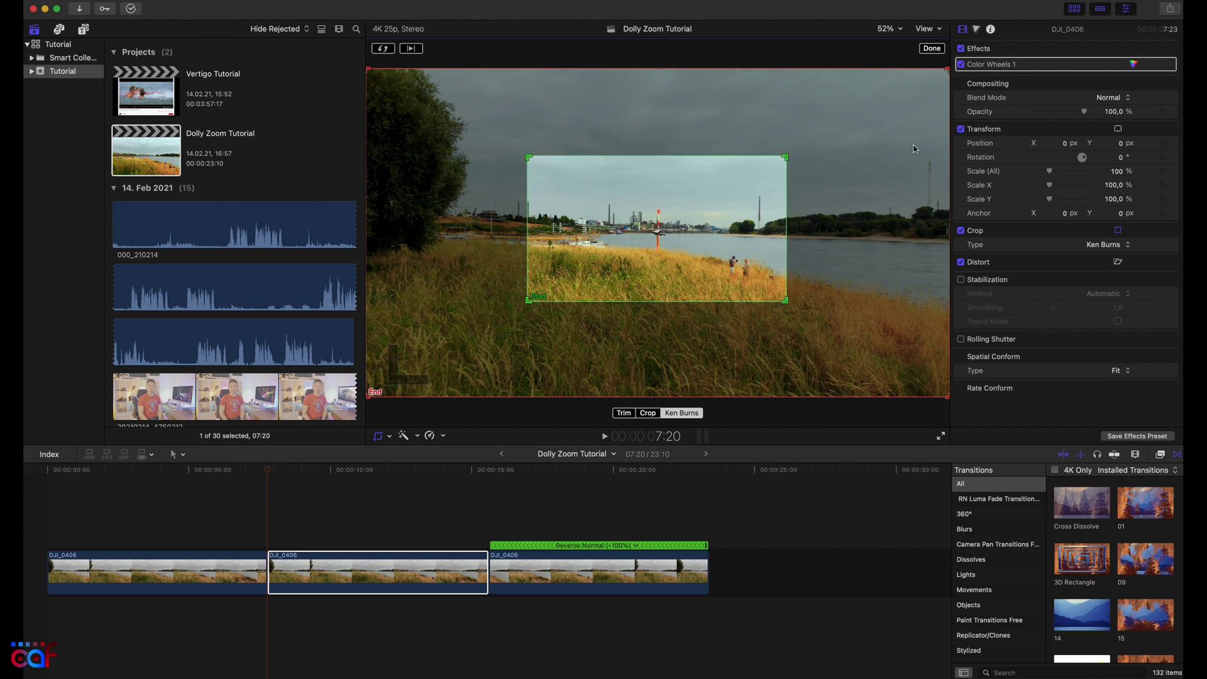
# Step: Apply the second clip's Ken Burns crop, play it back, and select the reversed third clip
pyautogui.click(928, 49)
pyautogui.press('space')
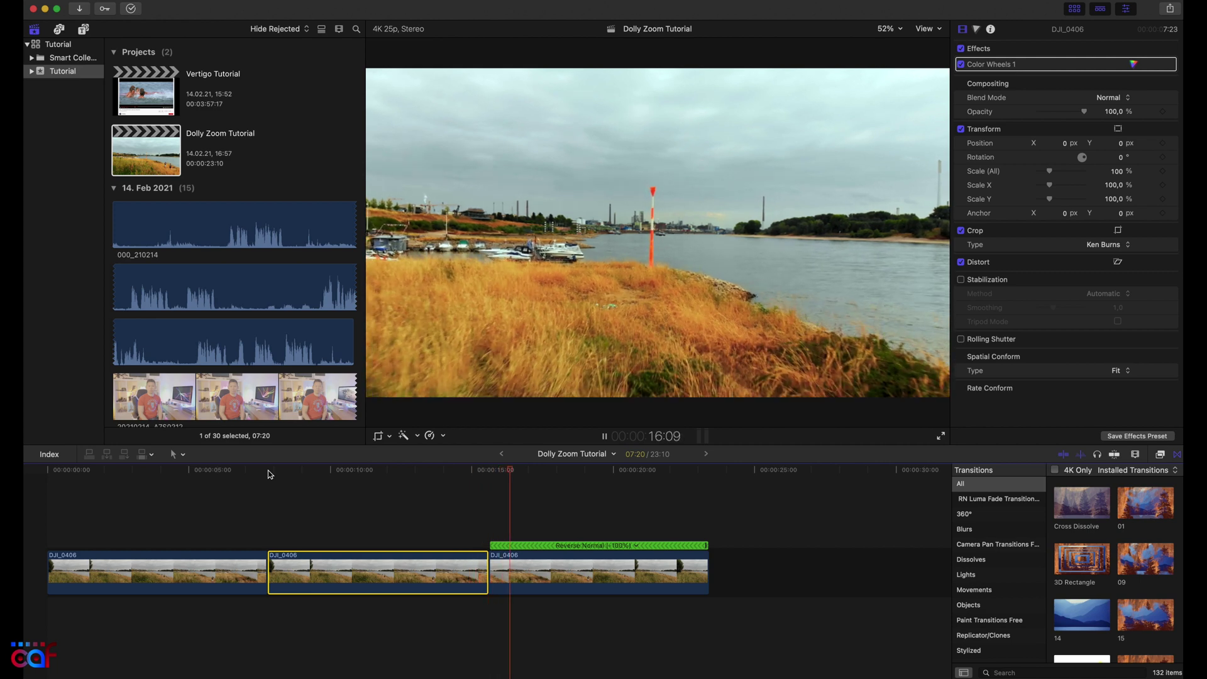
pyautogui.click(510, 575)
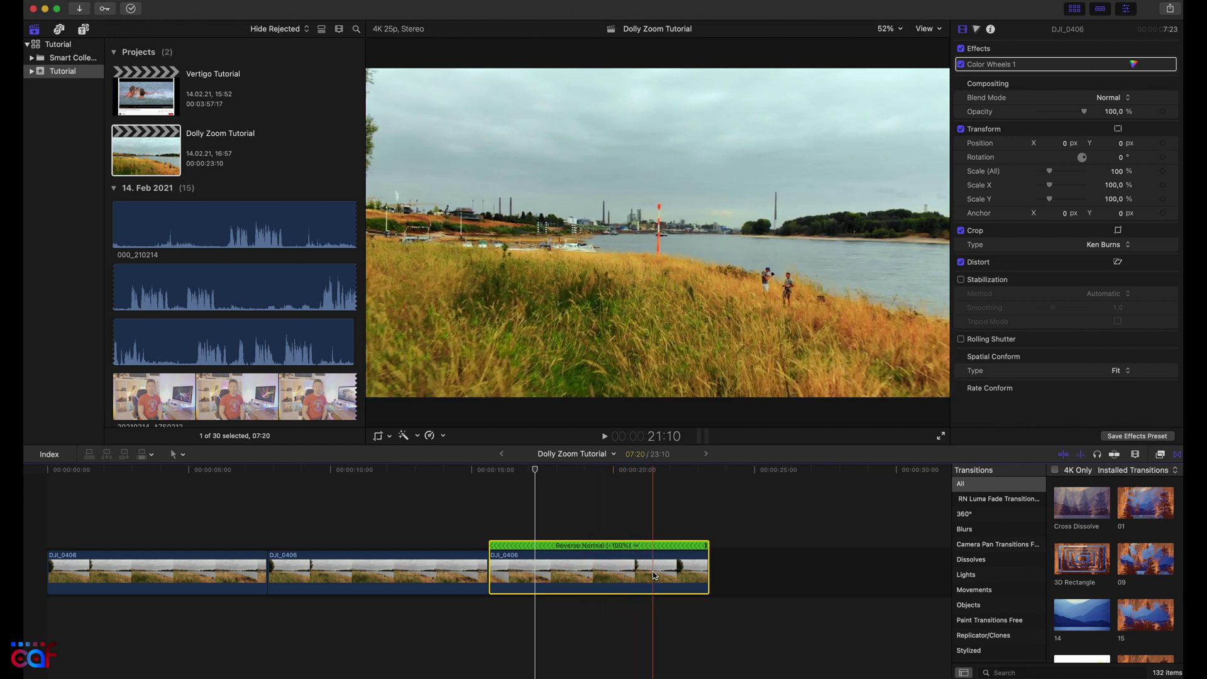
# Step: Apply a Ken Burns crop whose End frame shrinks tightly around the red marker pole
pyautogui.click(379, 435)
pyautogui.moveTo(409, 365)
pyautogui.mouseDown()
pyautogui.moveTo(668, 226)
pyautogui.moveTo(555, 281)
pyautogui.mouseUp()
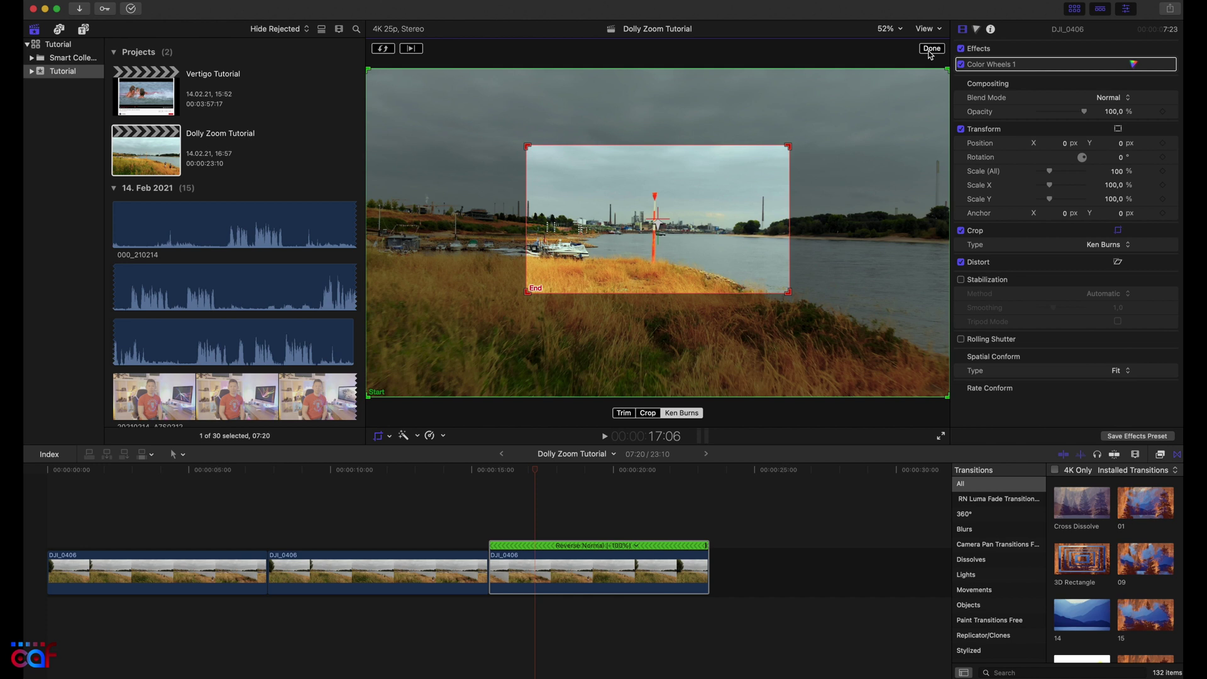
pyautogui.click(930, 49)
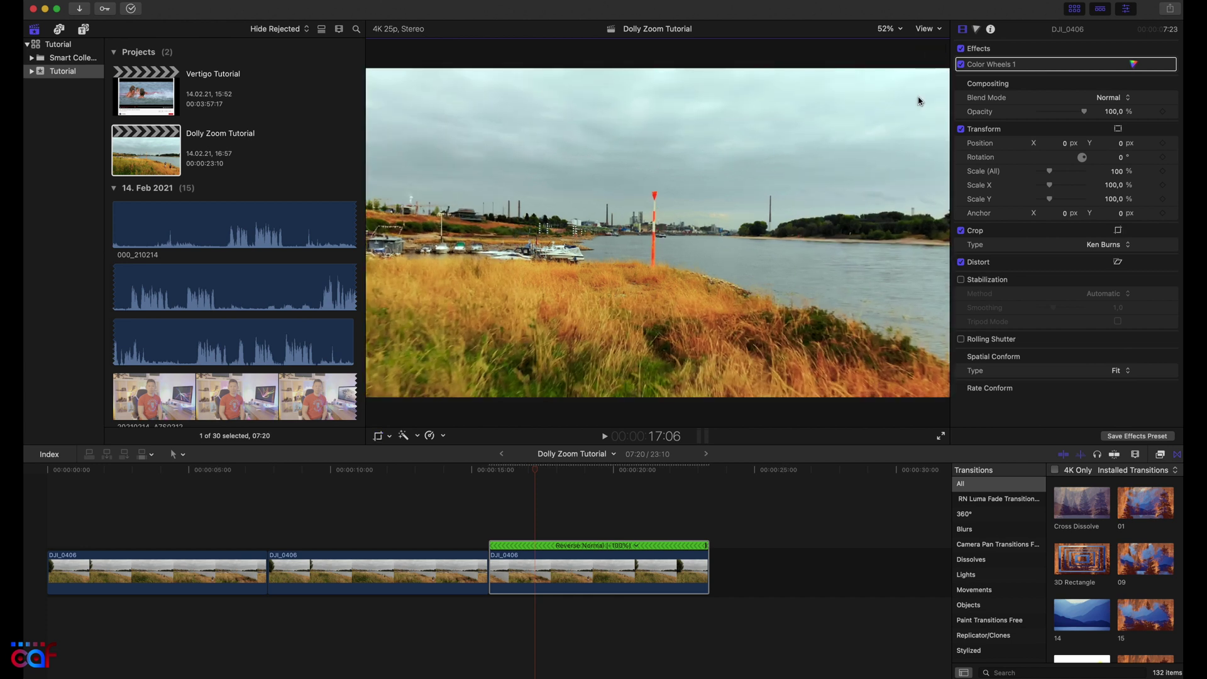
pyautogui.click(489, 470)
pyautogui.press('space')
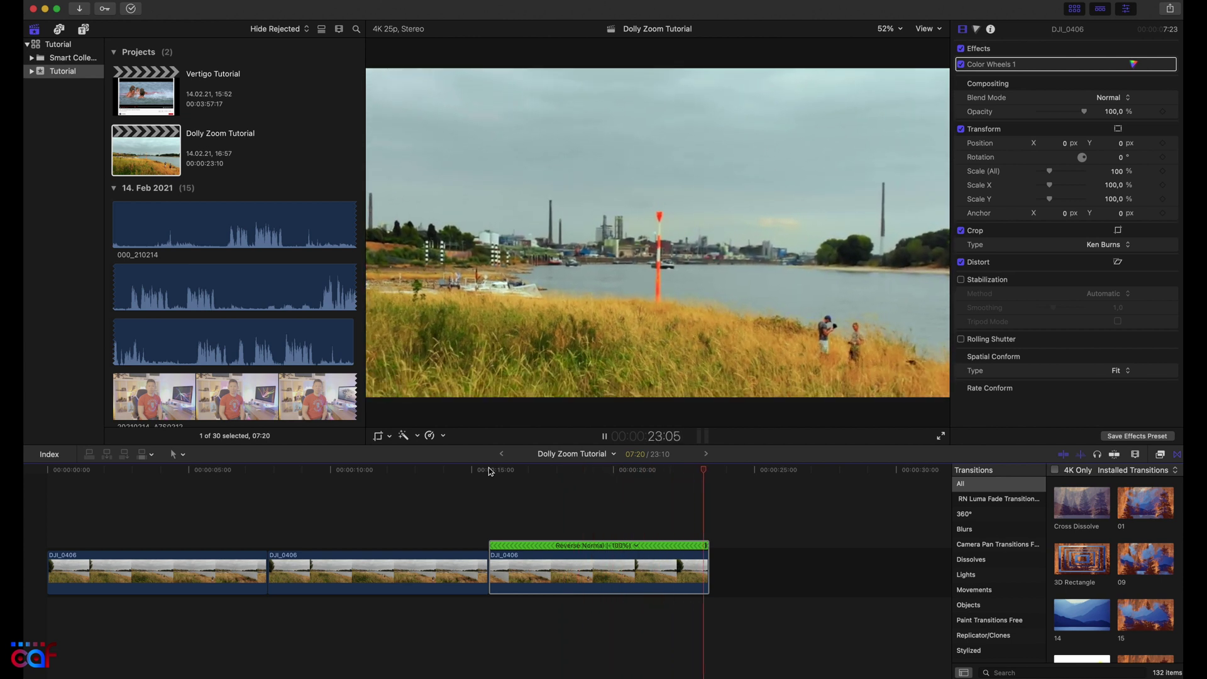
pyautogui.press('space')
pyautogui.click(489, 470)
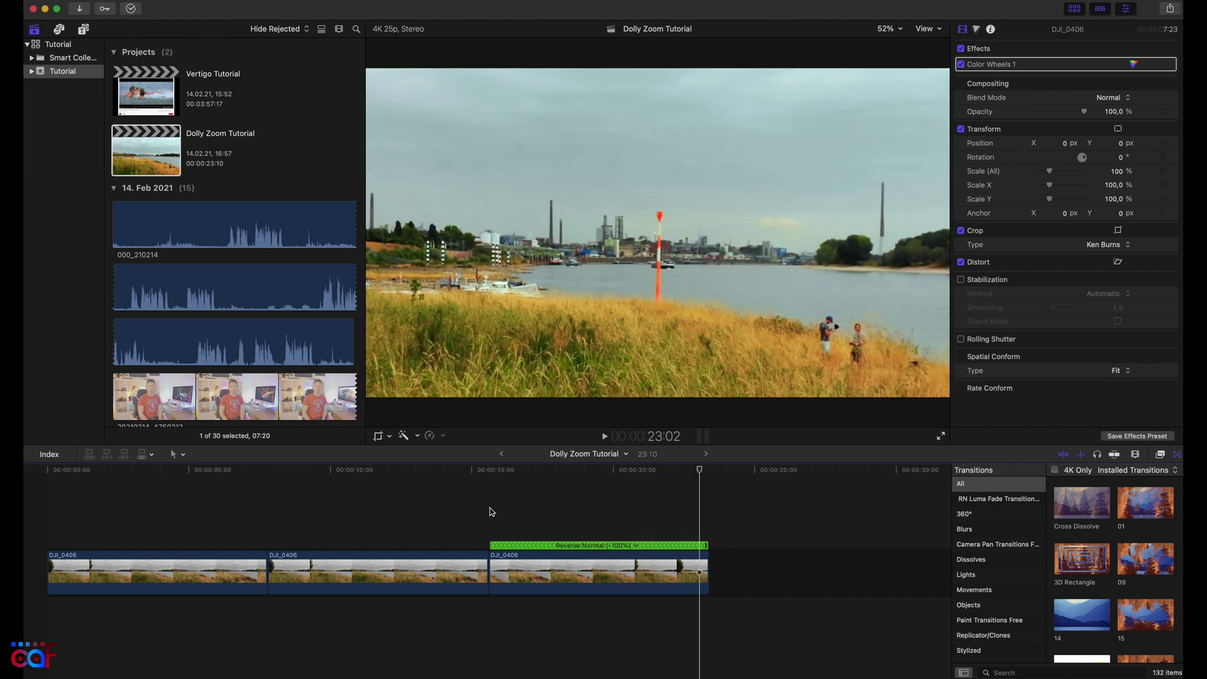
pyautogui.click(46, 470)
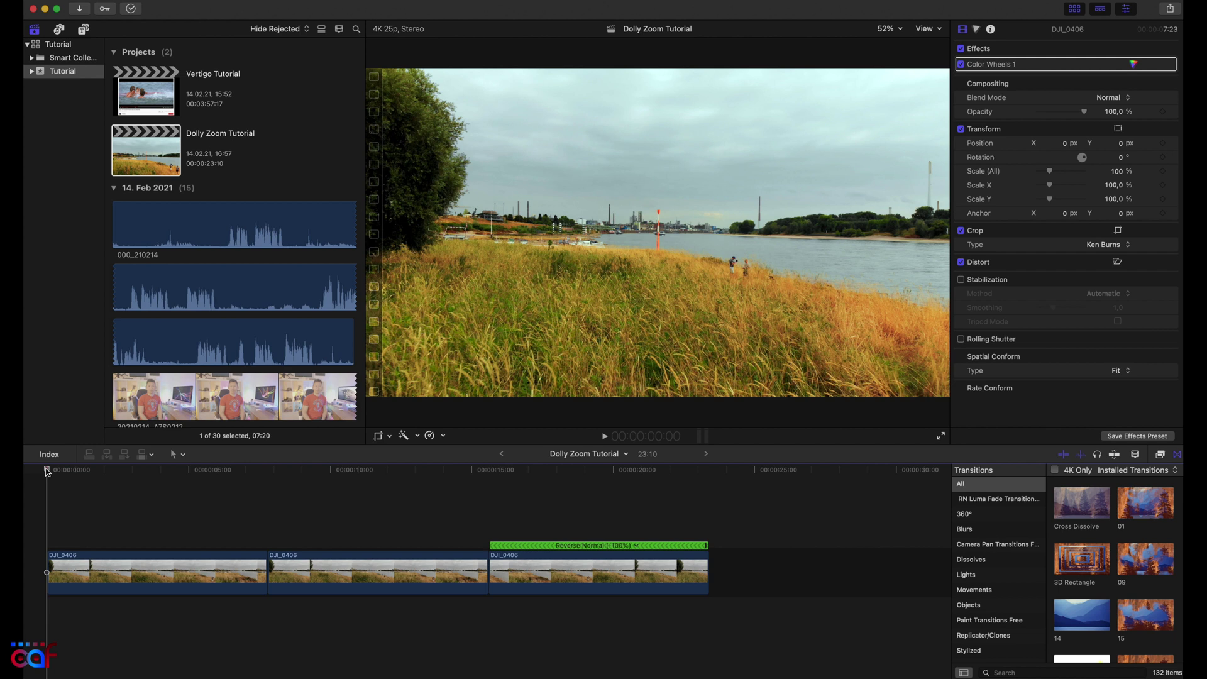
pyautogui.press('space')
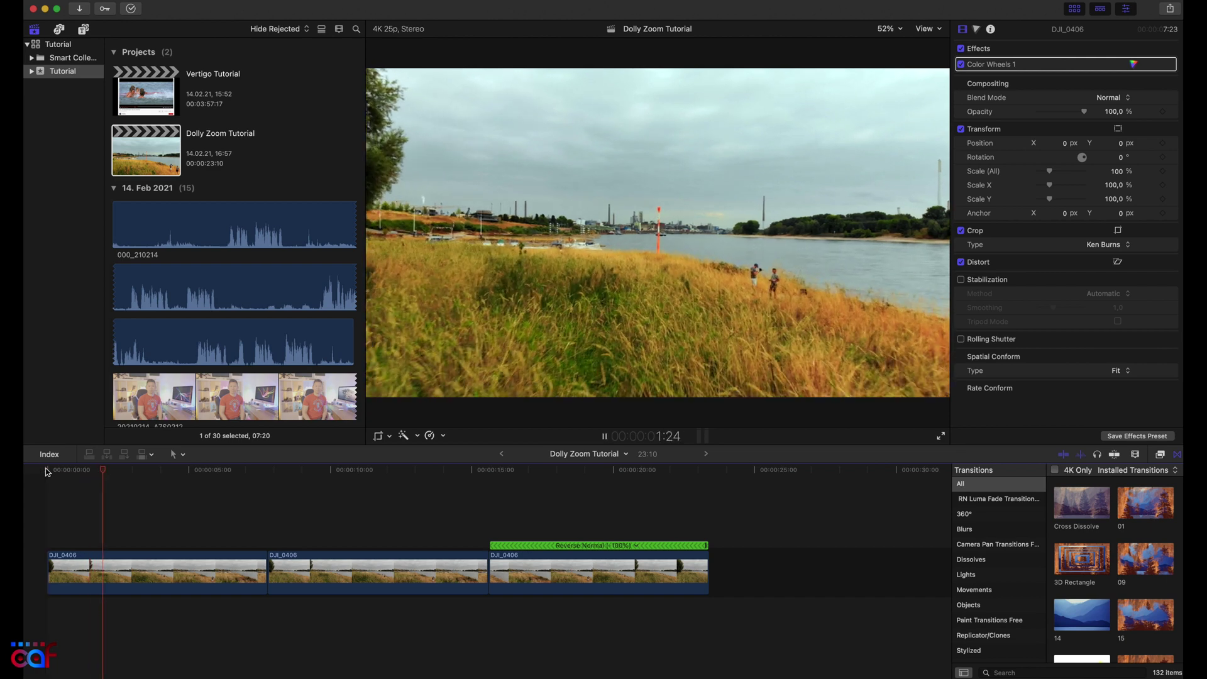